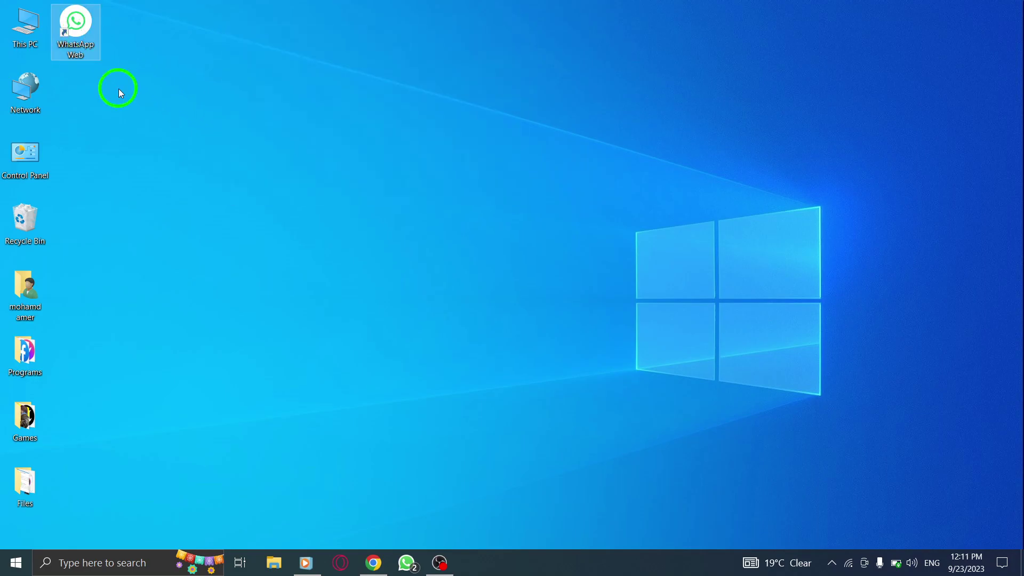
Bring up WhatsApp Web, open the 'new' community chat and show its options menu.
left_click(373, 562)
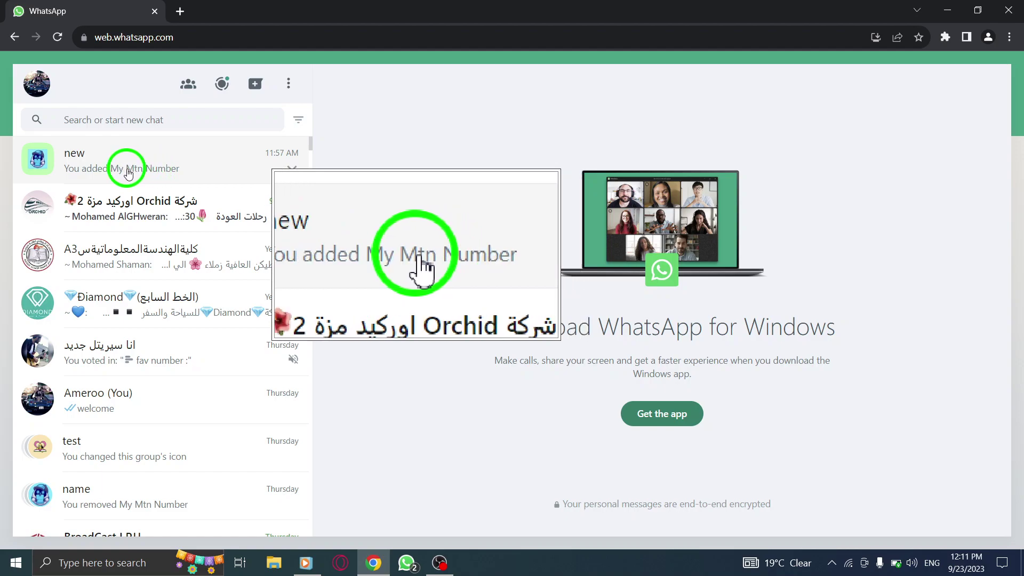
left_click(127, 172)
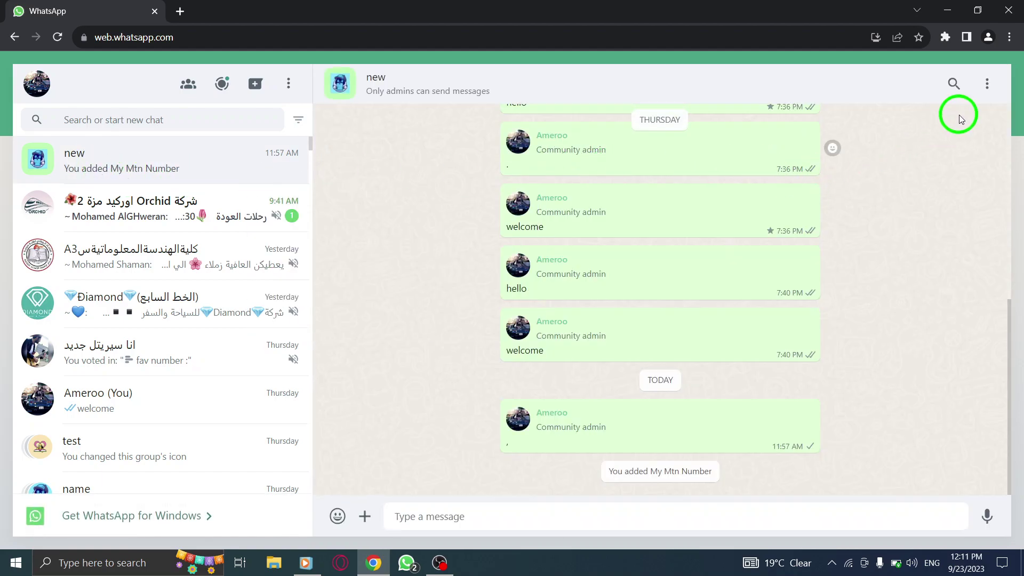
left_click(988, 86)
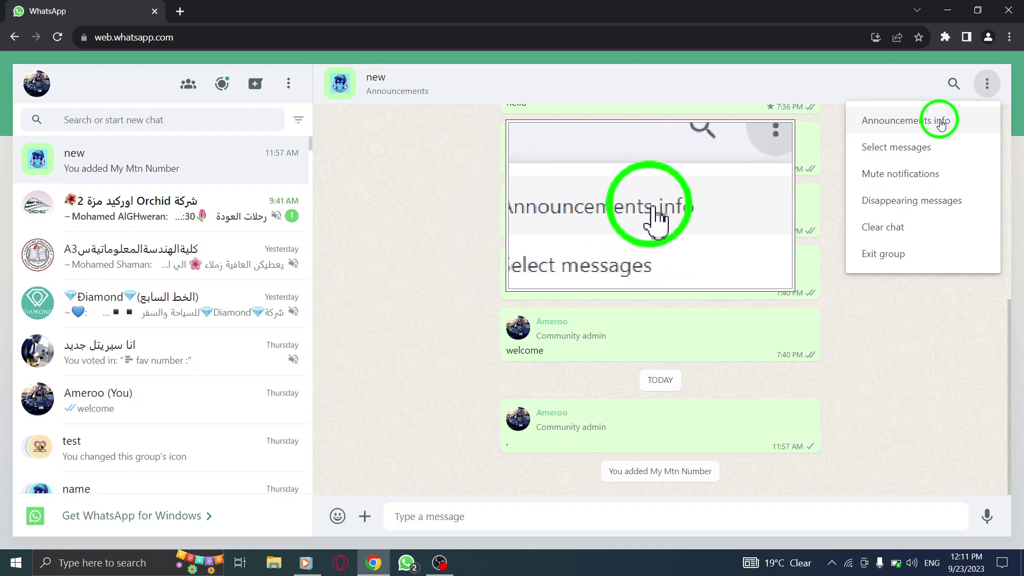
Open the info panel for 'new' and show its Community details with the member list.
left_click(892, 128)
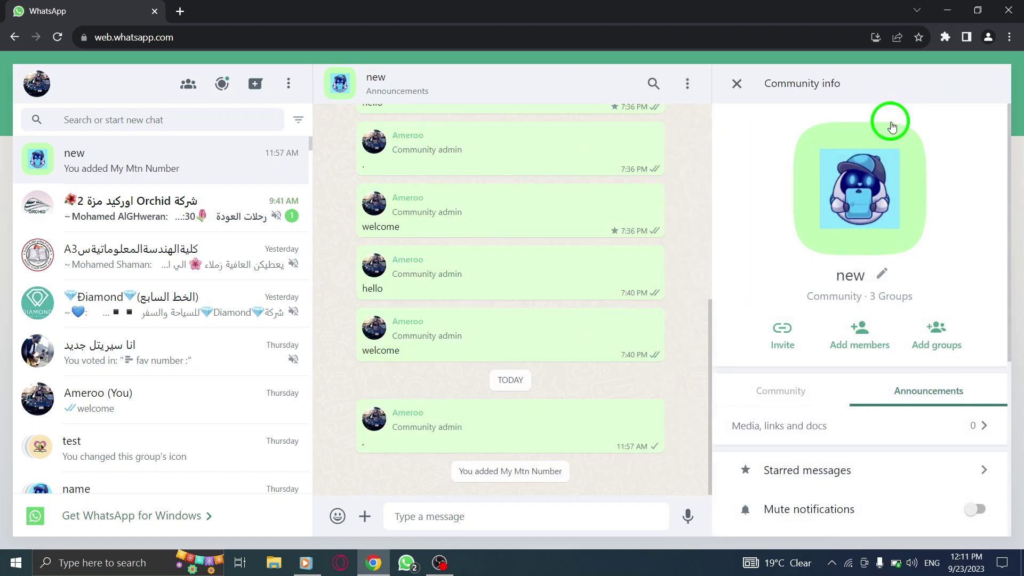
left_click(784, 392)
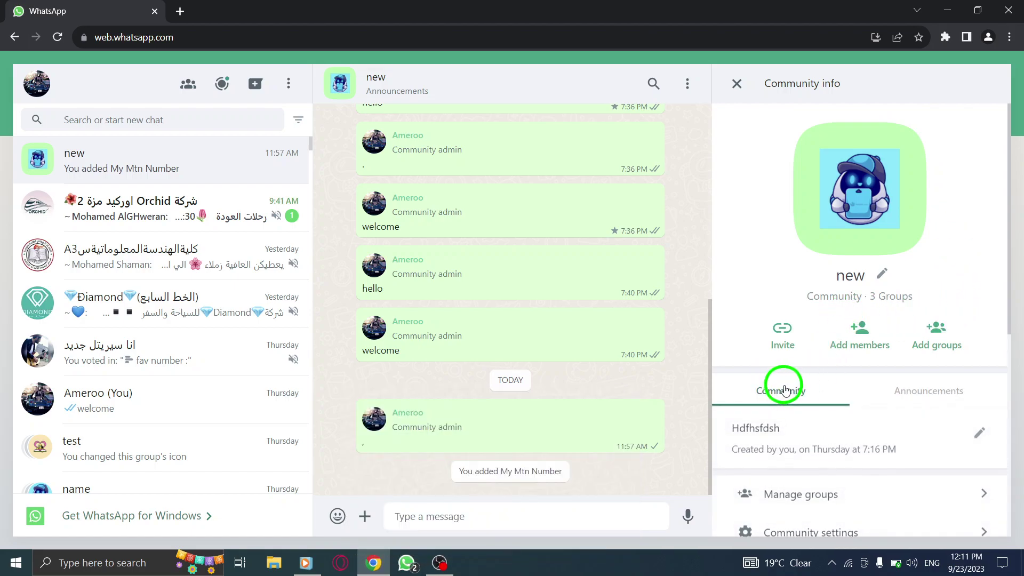
scroll(788, 385, "down", 3)
scroll(791, 382, "down", 1)
scroll(796, 372, "up", 3)
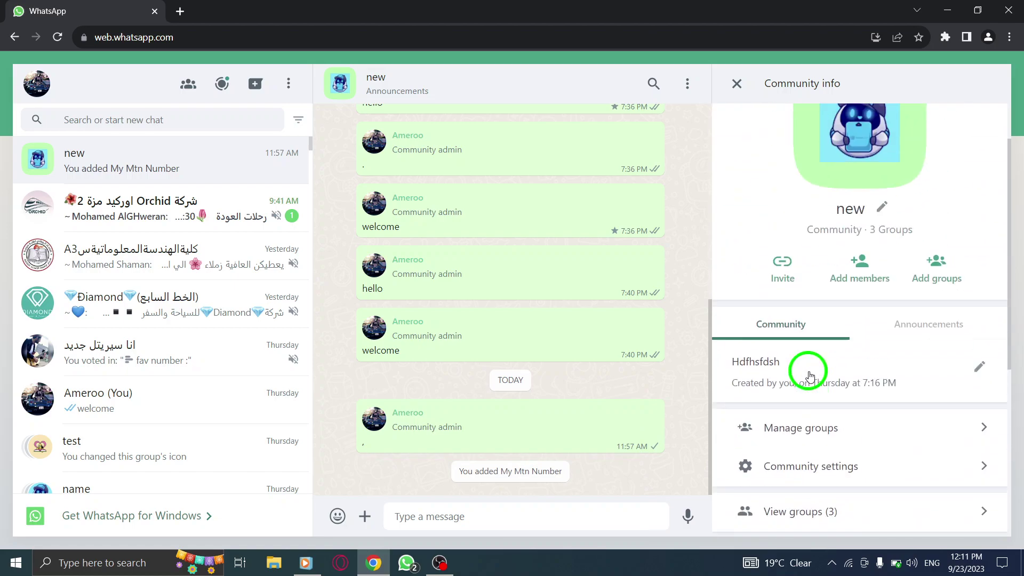
scroll(796, 373, "down", 3)
scroll(792, 343, "down", 1)
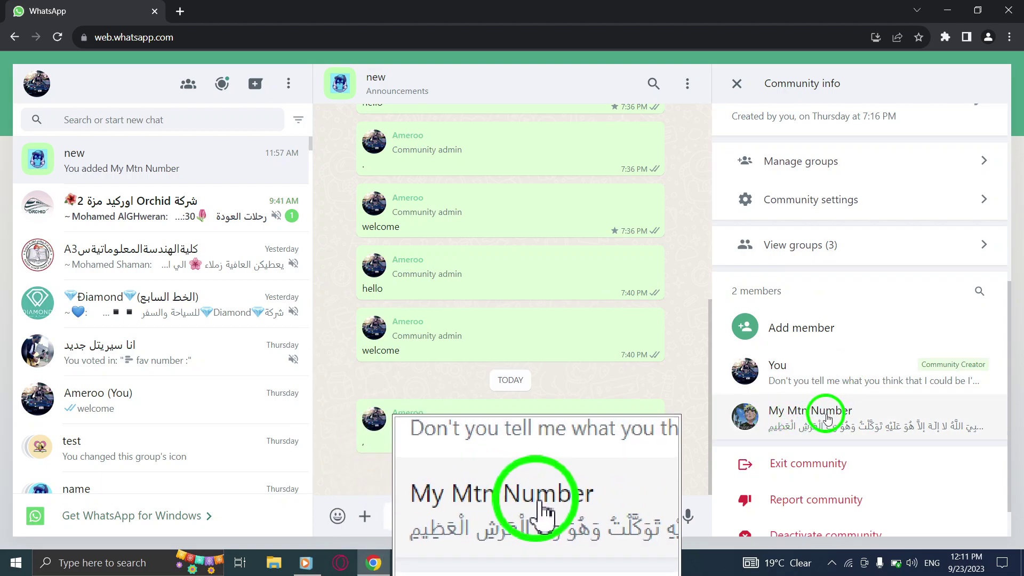
Promote member My Mtn Number to community admin and confirm with OK.
left_click(791, 425)
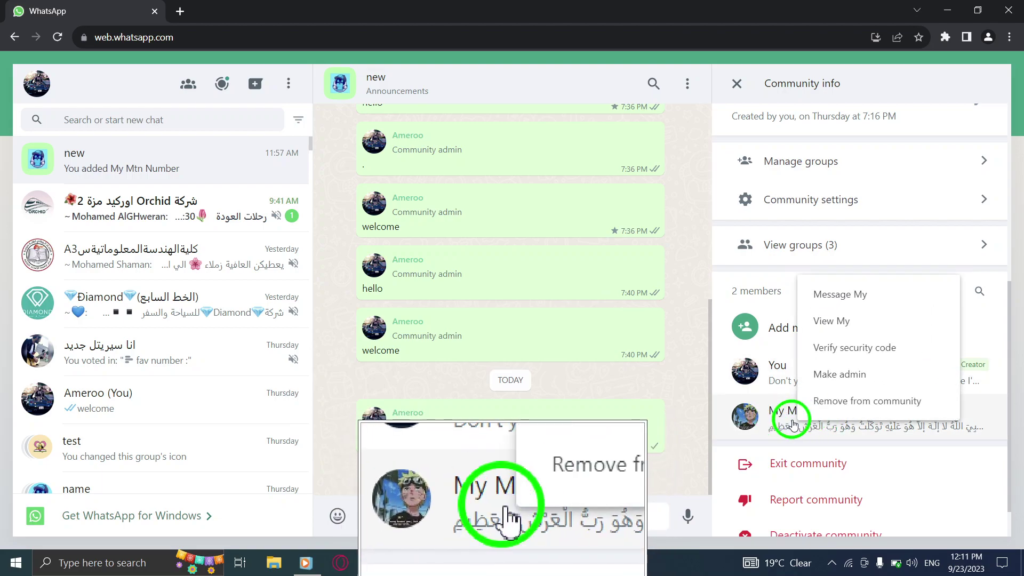
left_click(838, 375)
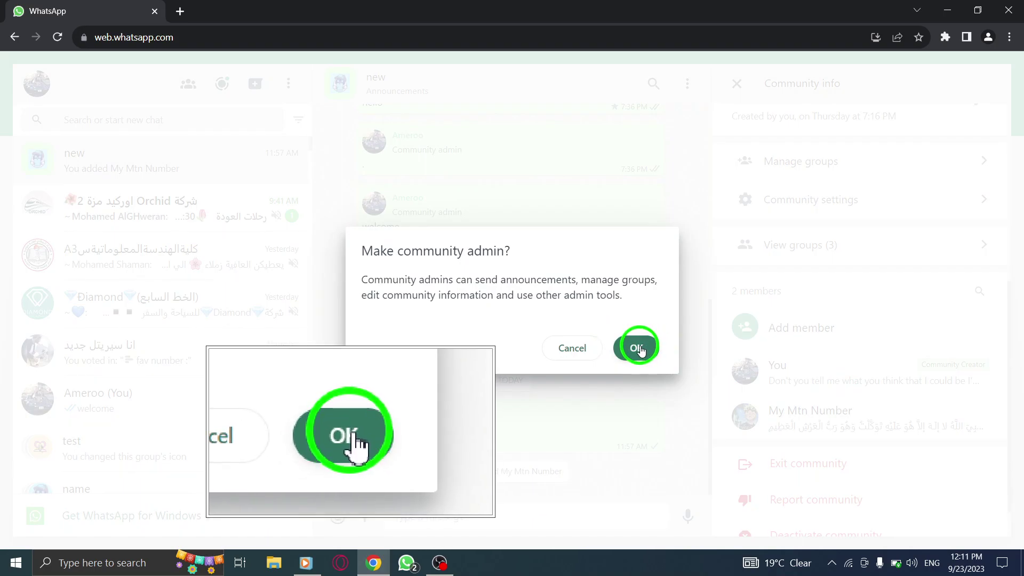
left_click(637, 349)
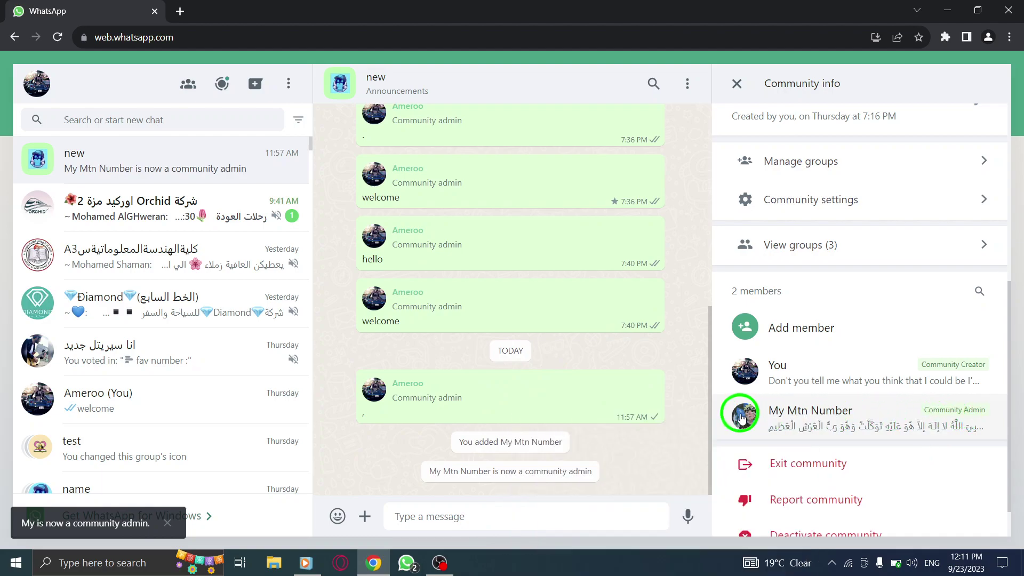
mouse_move(510, 396)
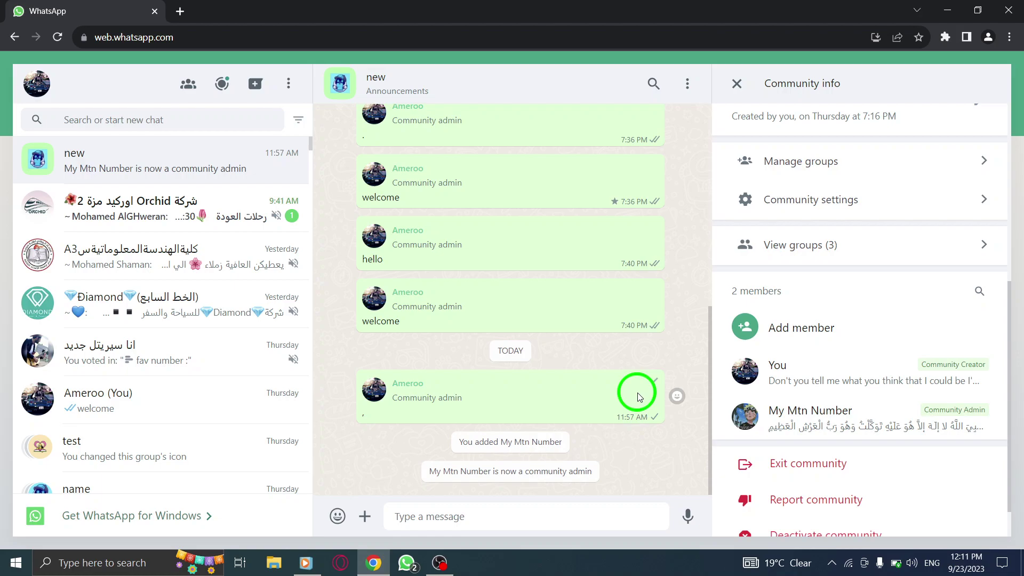
Open the انا سيريتل جديد chat and close it via its options menu.
left_click(184, 344)
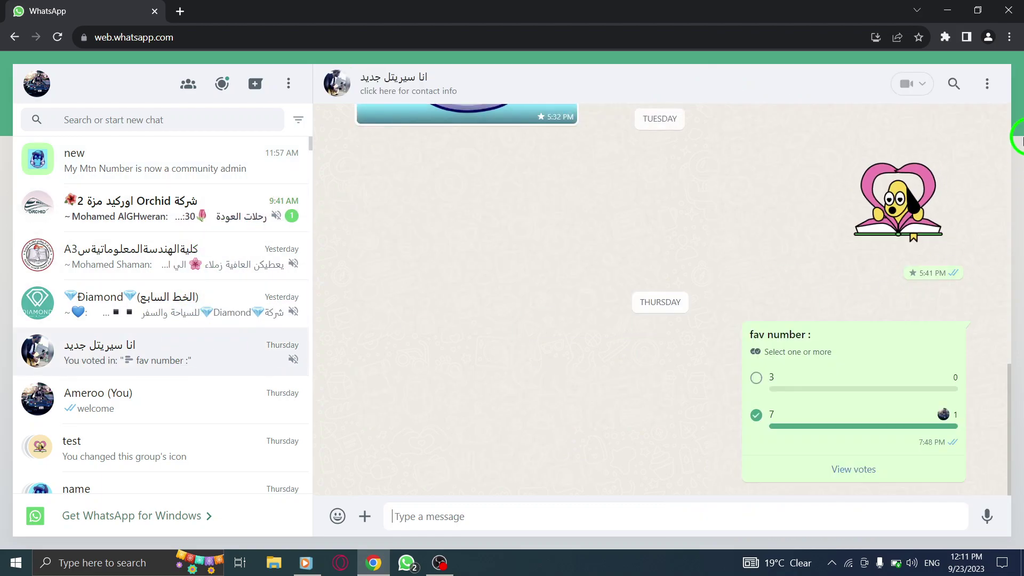
left_click(986, 85)
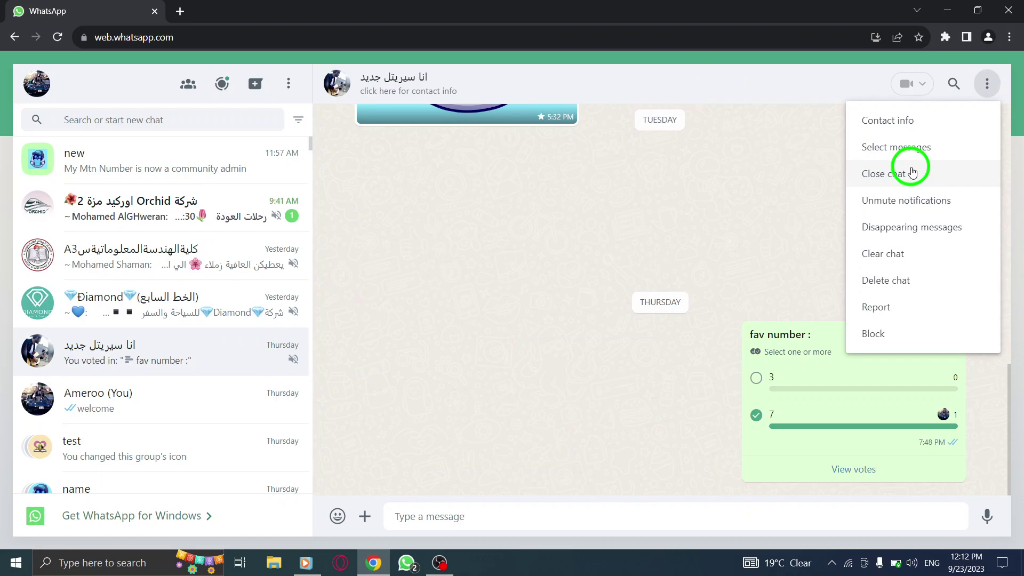
left_click(915, 169)
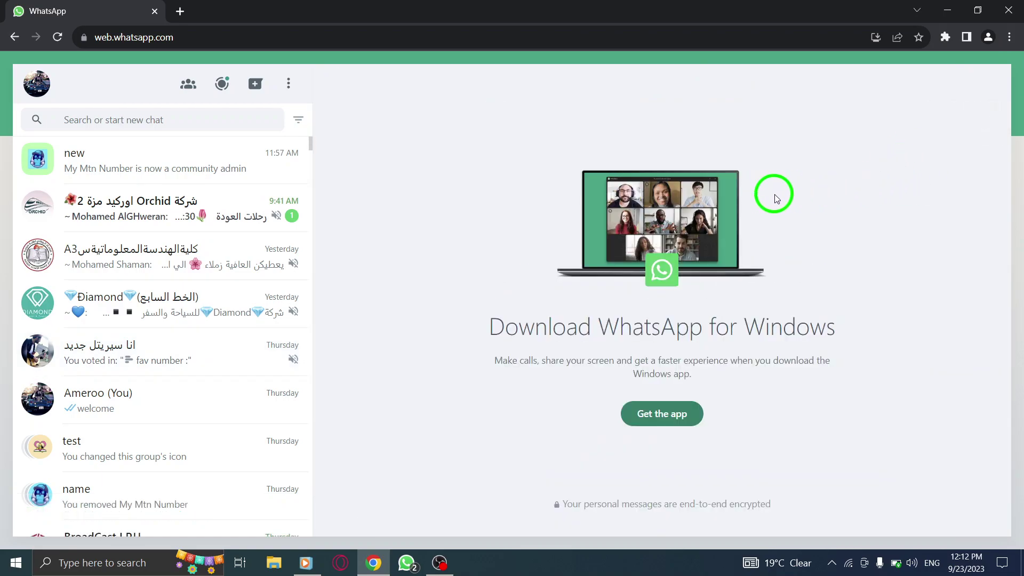